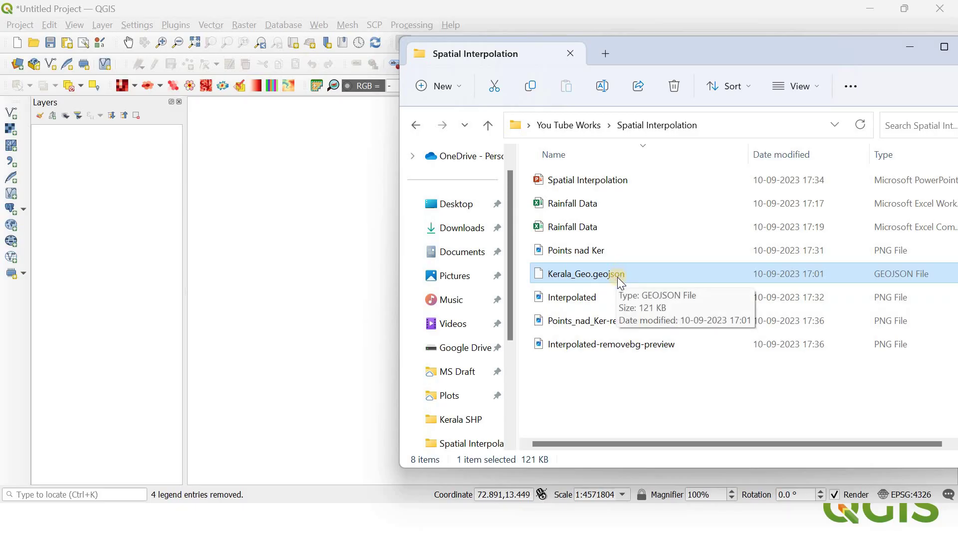
Step: Drag Kerala_Geo.geojson onto the QGIS map, then close the Spatial Interpolation folder window
drag(617, 276, 325, 280)
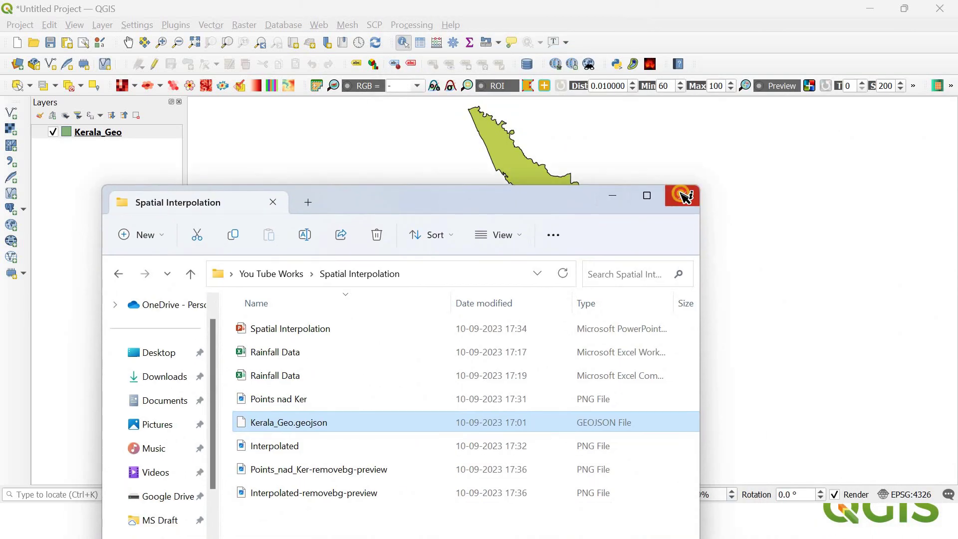
click(682, 195)
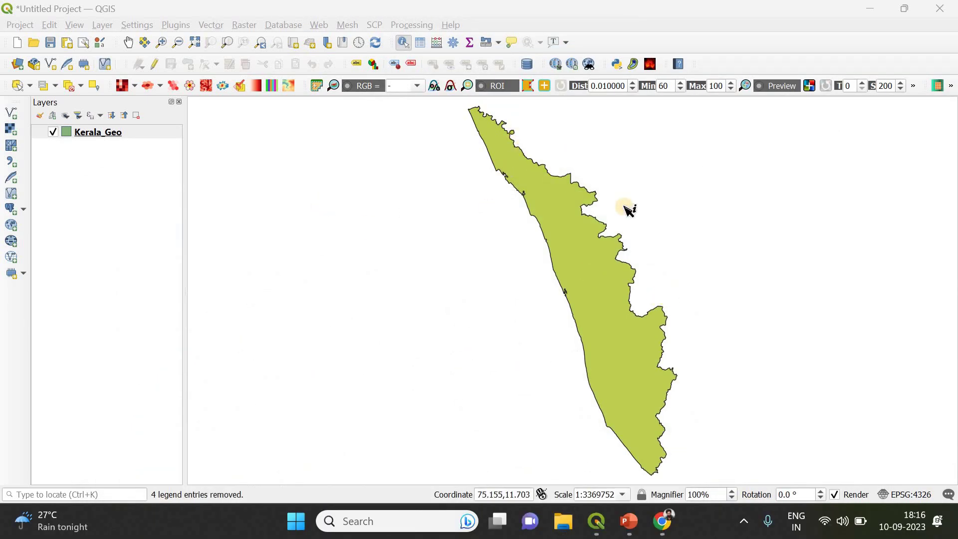
Step: Set the Kerala_Geo fill opacity to zero so only the black state outline is drawn
right_click(101, 132)
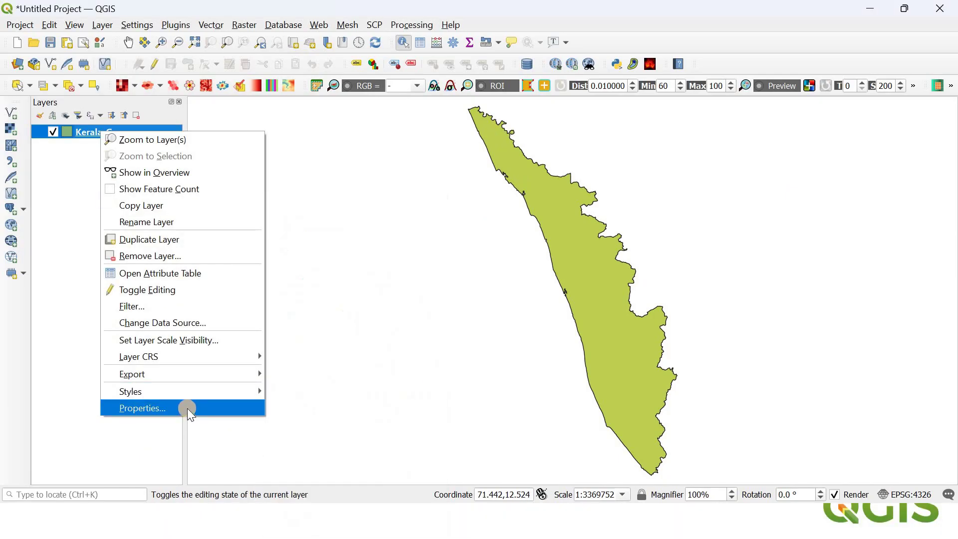
click(187, 408)
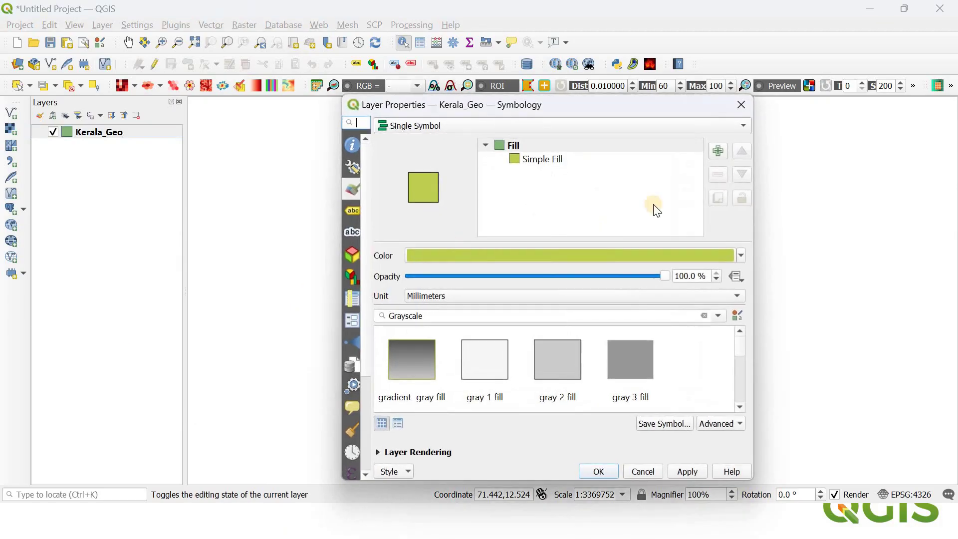
click(740, 255)
mouse_move(533, 380)
mouse_down()
mouse_move(451, 389)
mouse_move(499, 379)
mouse_move(407, 380)
mouse_up()
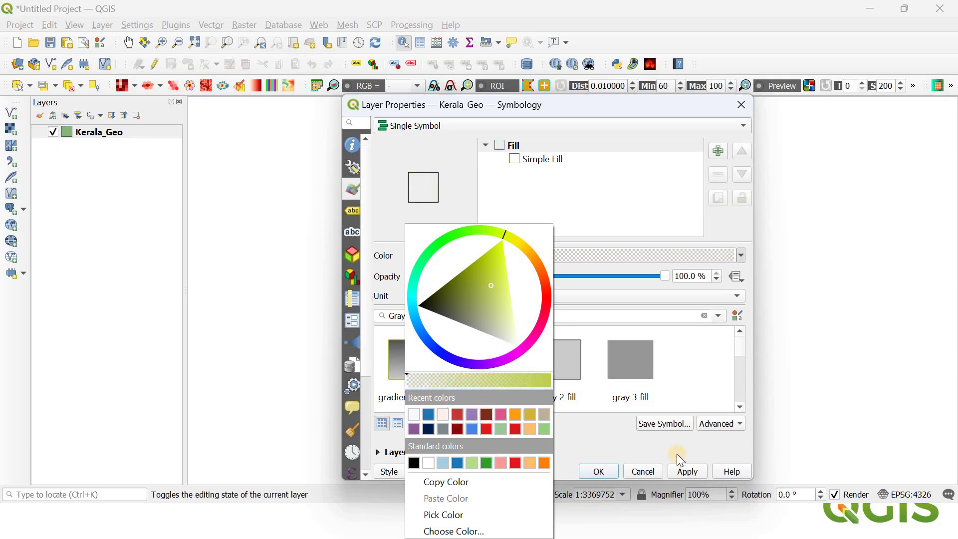
click(686, 469)
click(599, 472)
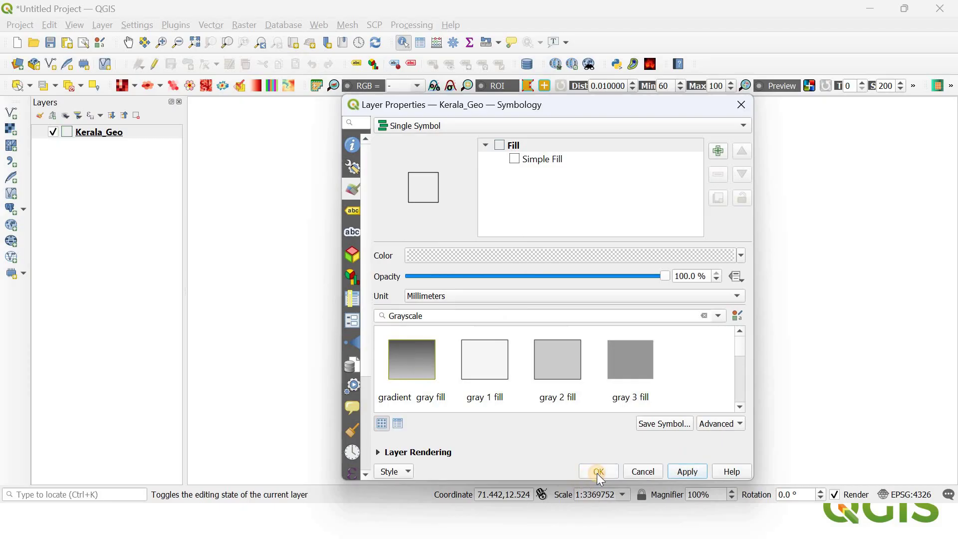
click(642, 205)
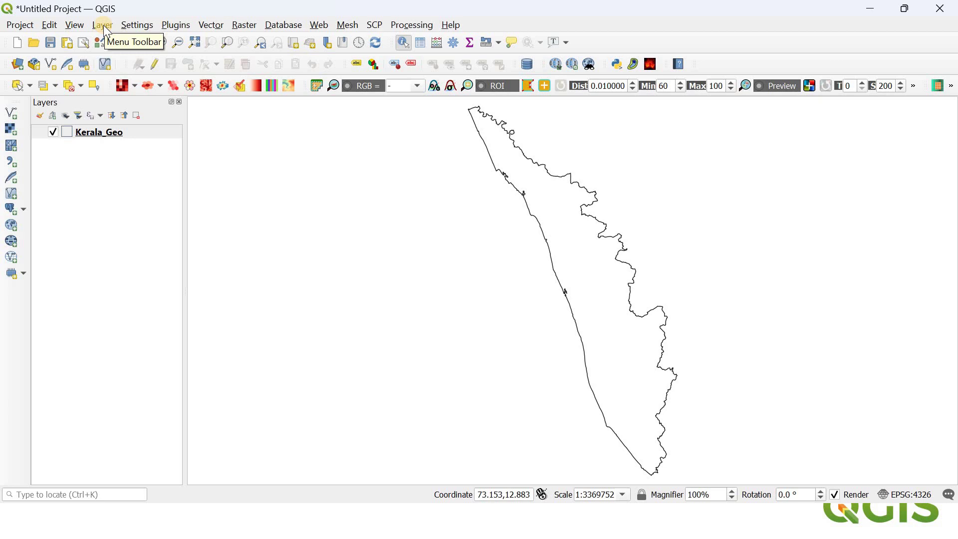
Step: Add Rainfall Data.csv as a delimited text point layer with X=Lon and Y=Lat
click(103, 25)
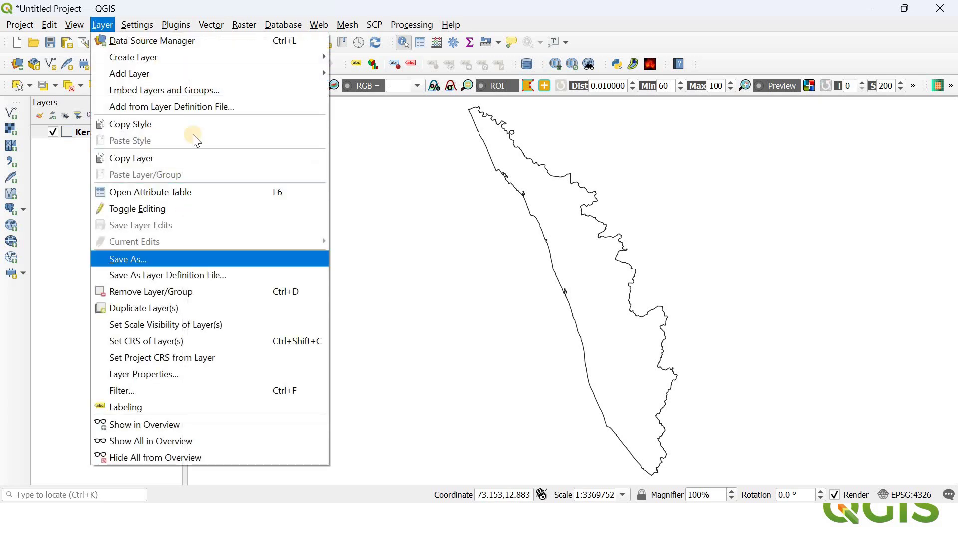
mouse_move(246, 75)
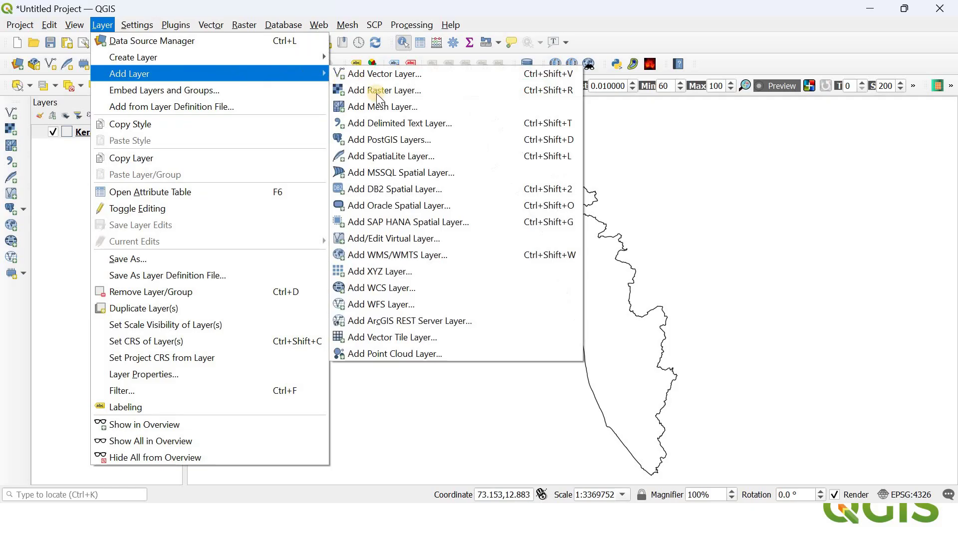
click(408, 125)
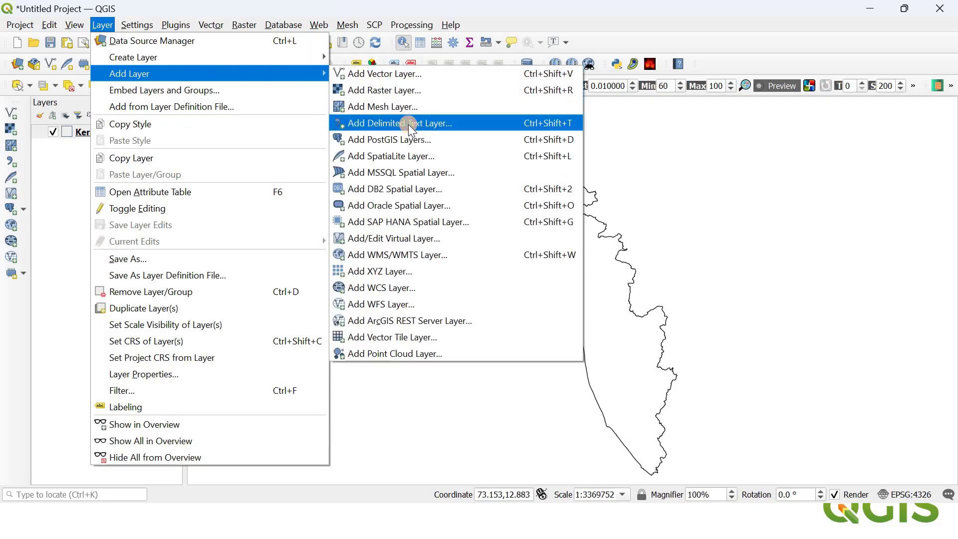
click(718, 86)
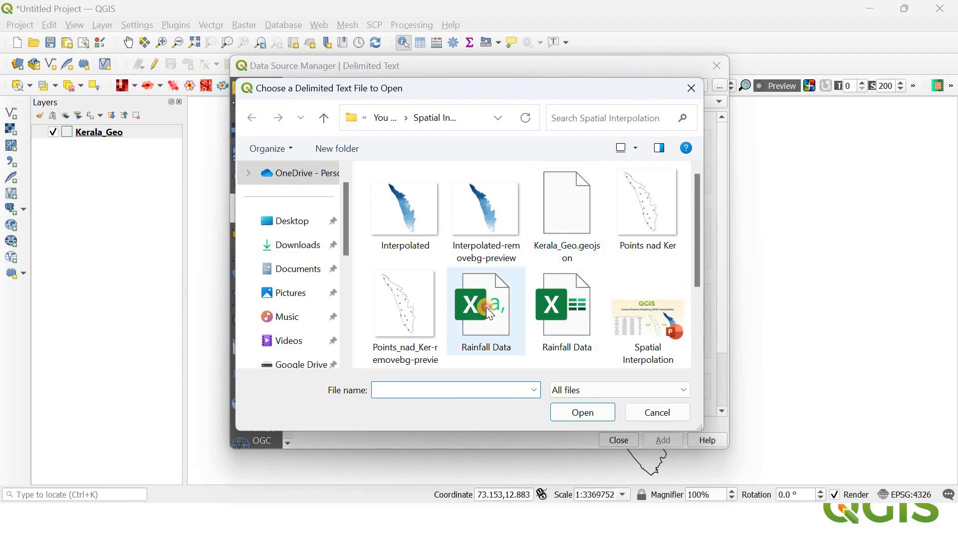
double_click(486, 306)
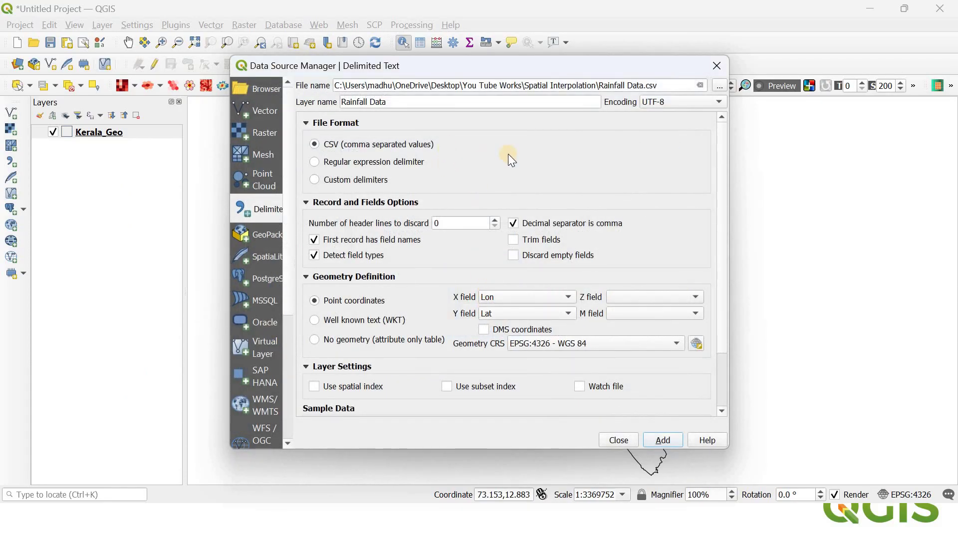
scroll(723, 257, down, 3)
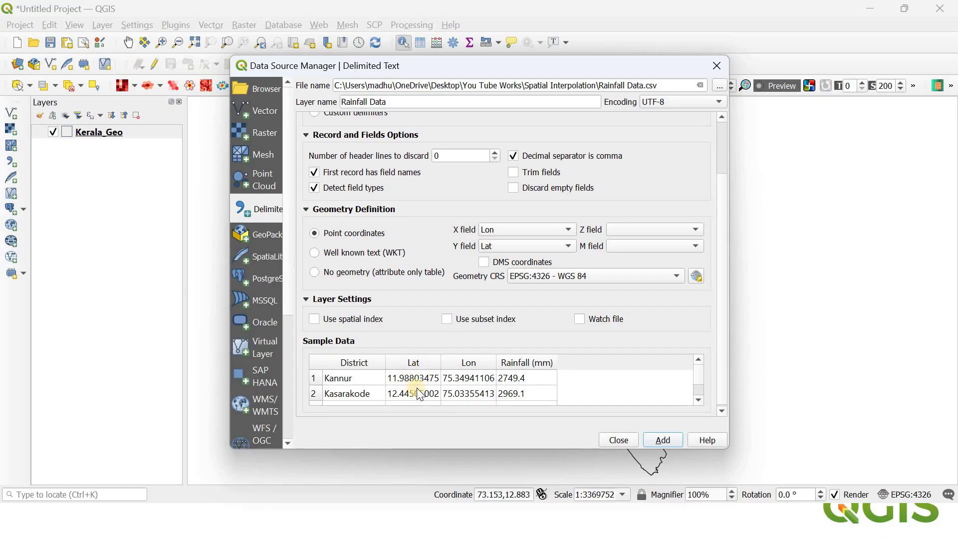
click(662, 439)
click(618, 440)
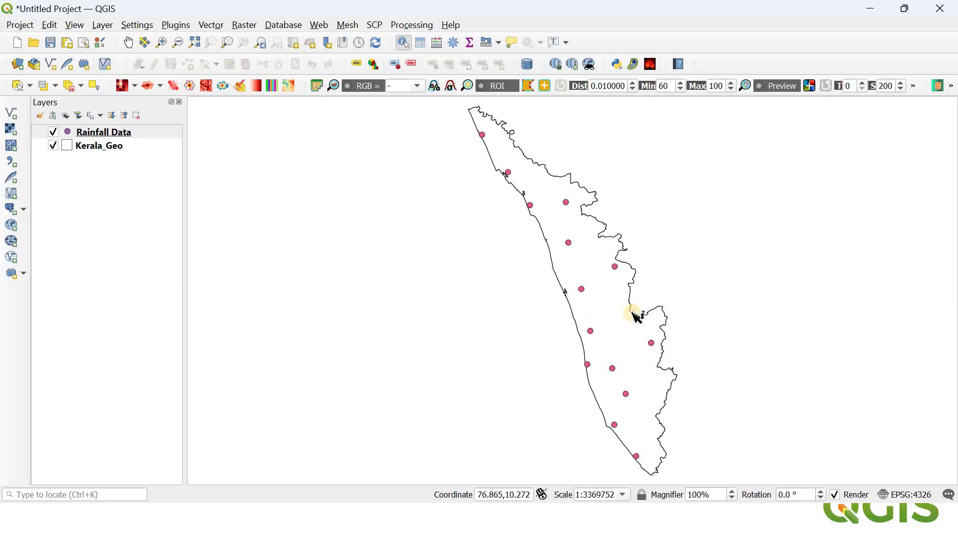
Step: Open IDW interpolation from a toolbox search for 'interp' and pick Rainfall Data with Rainfall (mm)
click(411, 25)
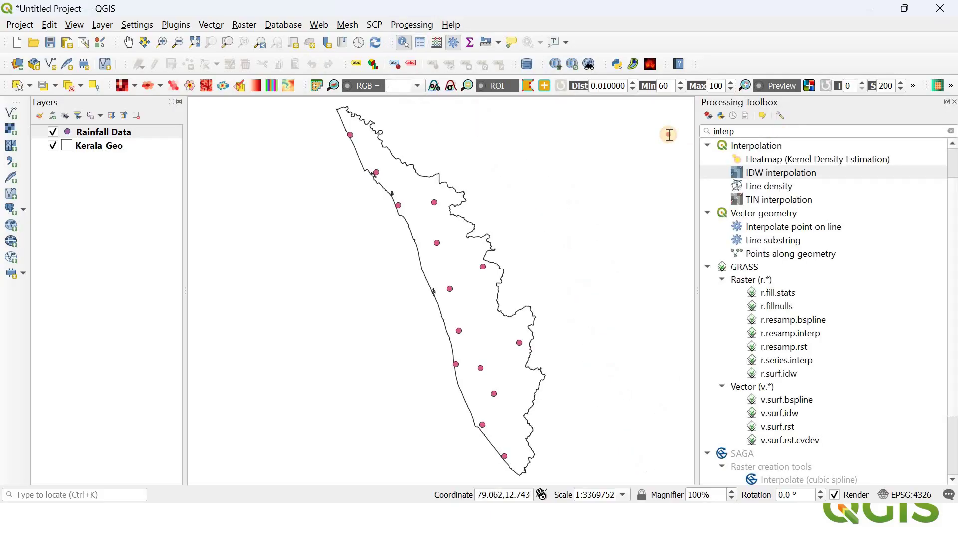
text(interp)
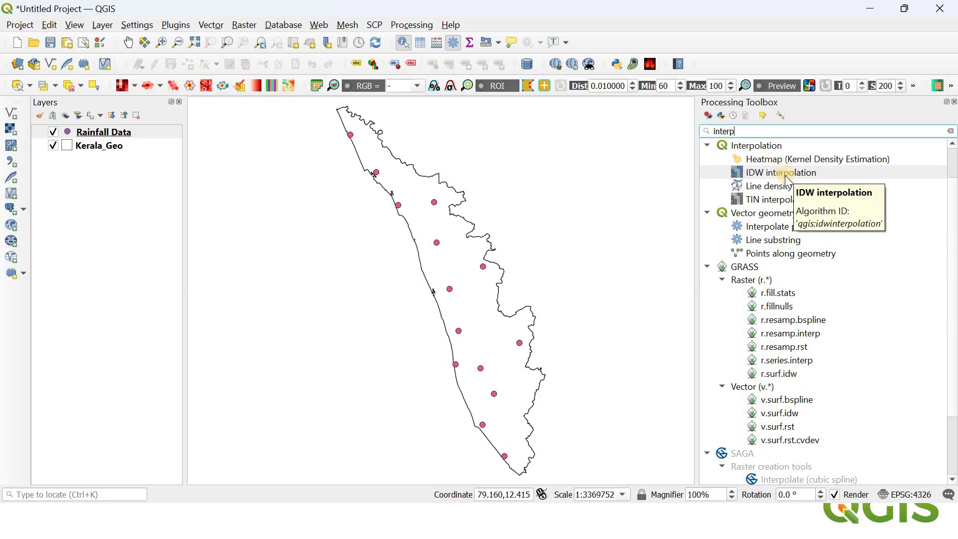
double_click(775, 172)
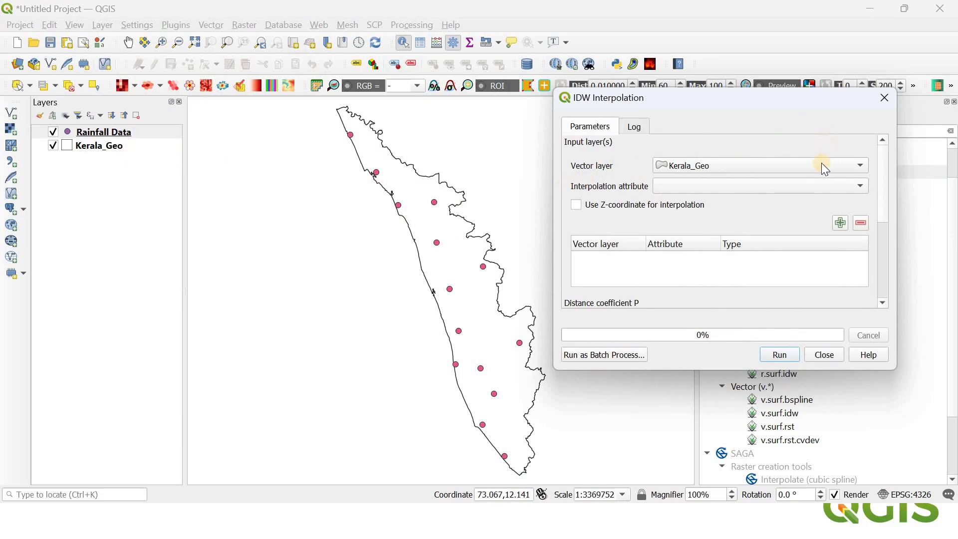
click(839, 165)
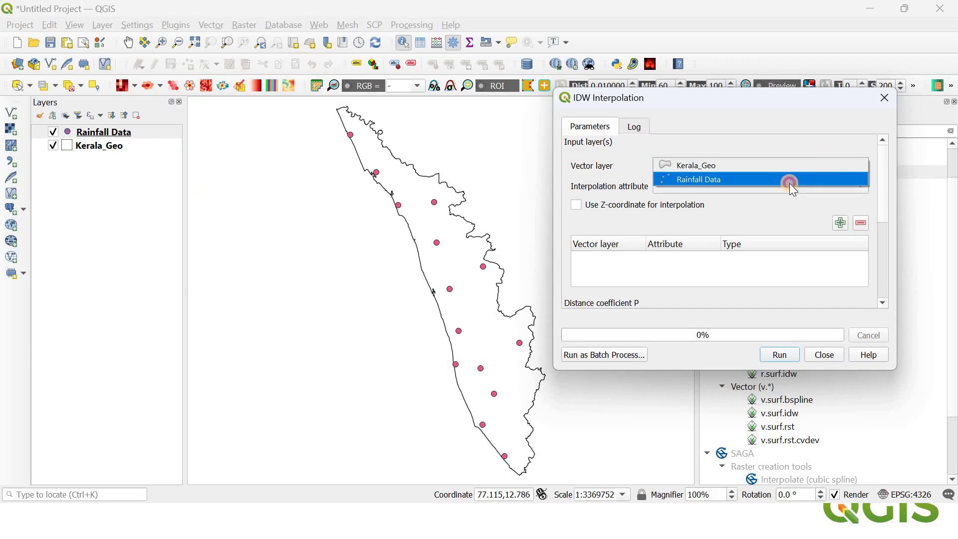
click(789, 181)
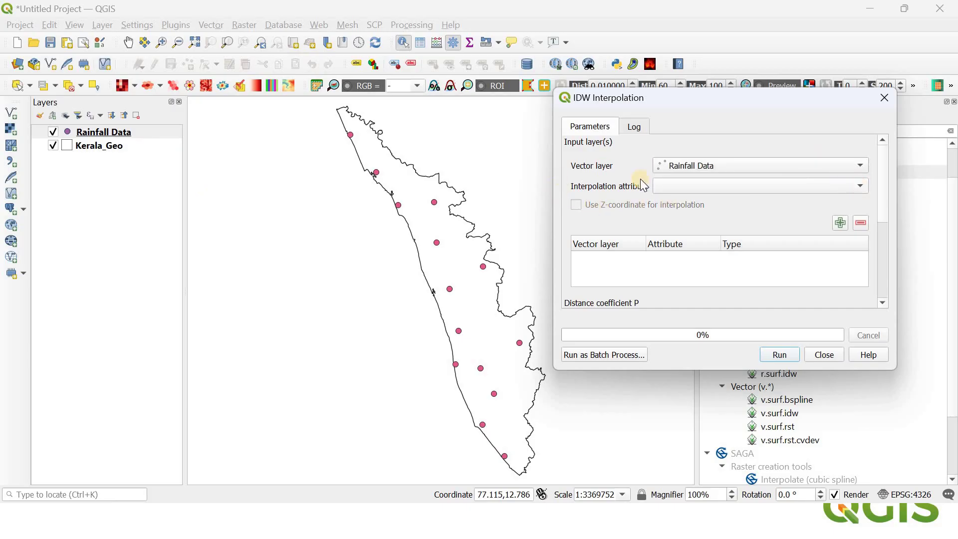
click(852, 188)
click(747, 214)
Step: Add Rainfall Data with the Rainfall (mm) attribute to the IDW input list
click(840, 222)
click(841, 223)
scroll(873, 230, down, 5)
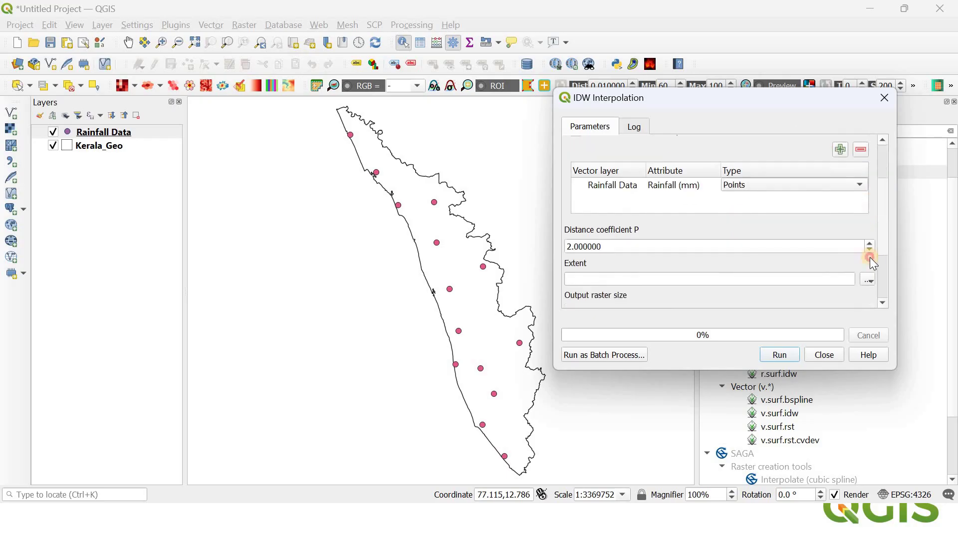
scroll(601, 195, down, 1)
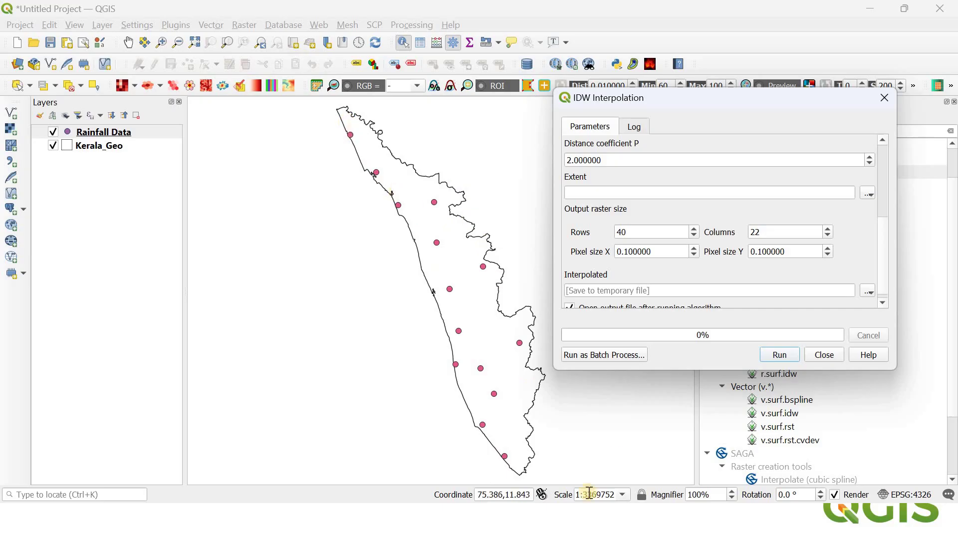
Step: Take the extent from Kerala_Geo, set pixel size X to 0.01, and run IDW
click(869, 193)
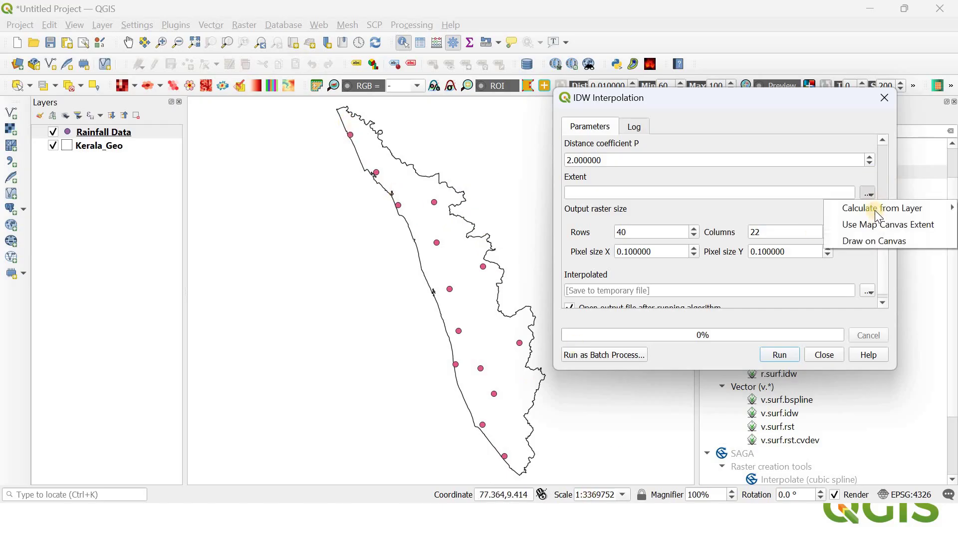
mouse_move(875, 209)
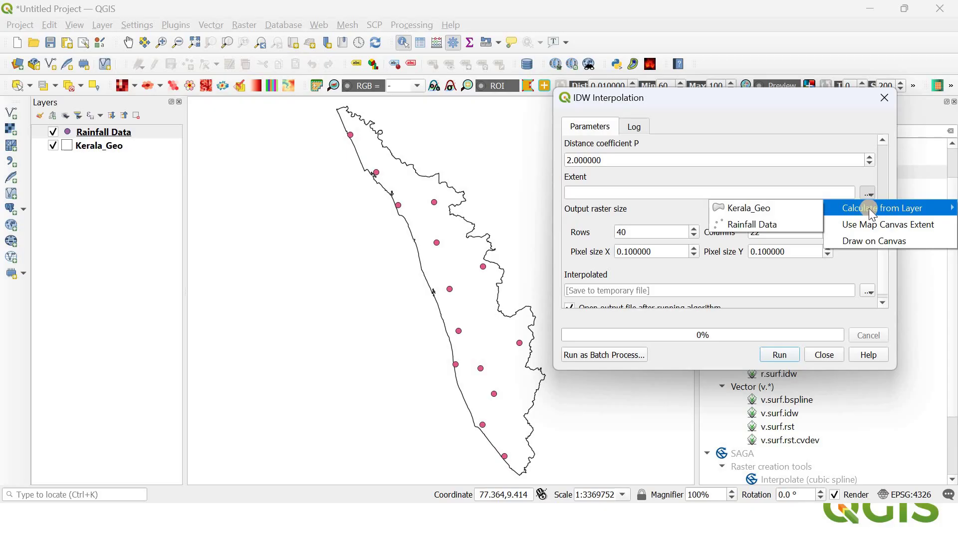
click(773, 209)
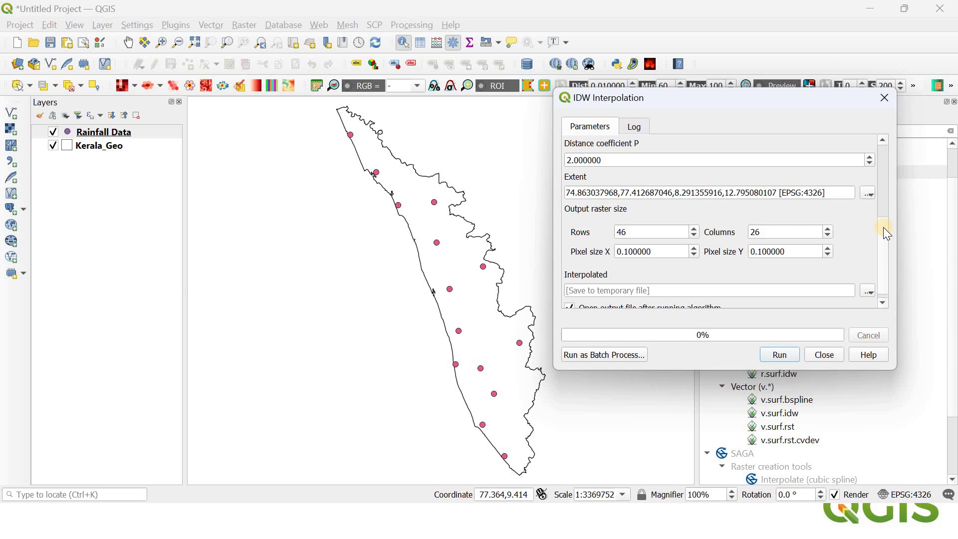
scroll(723, 284, down, 1)
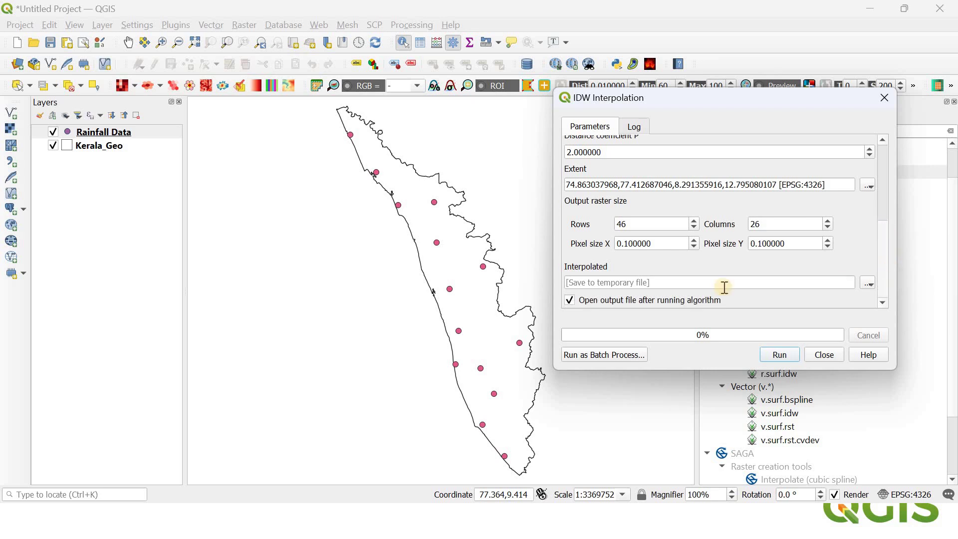
click(629, 243)
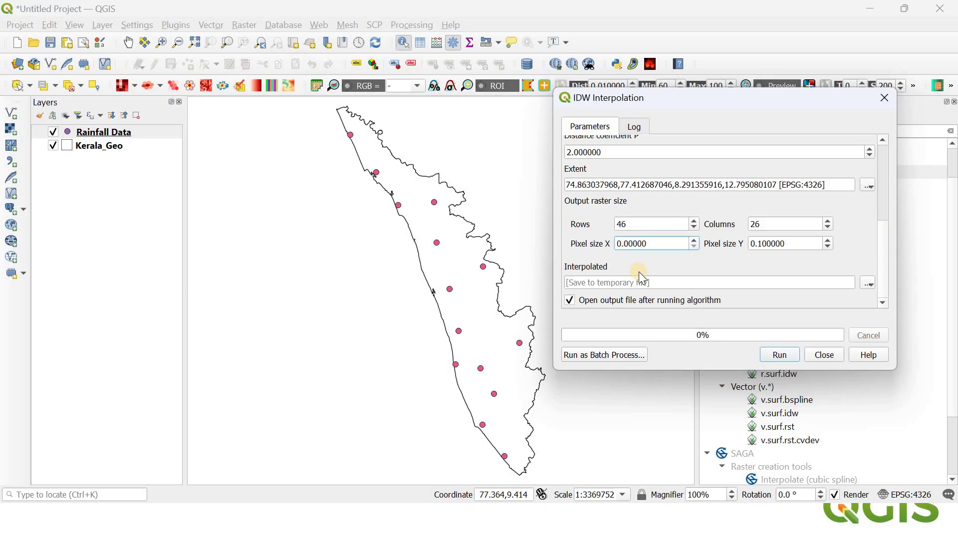
text(1)
click(782, 355)
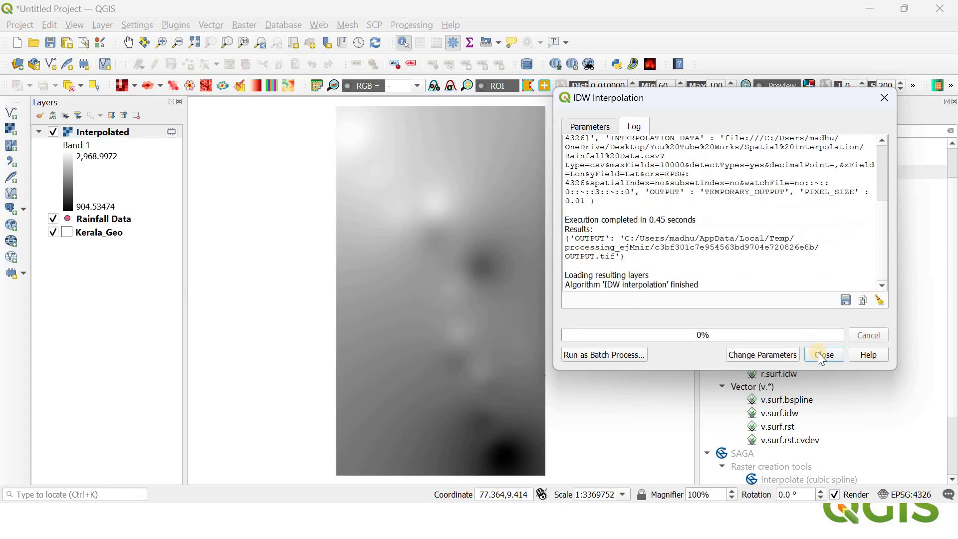
Step: Close the IDW tool and move Kerala_Geo to the top of the Layers panel
click(824, 354)
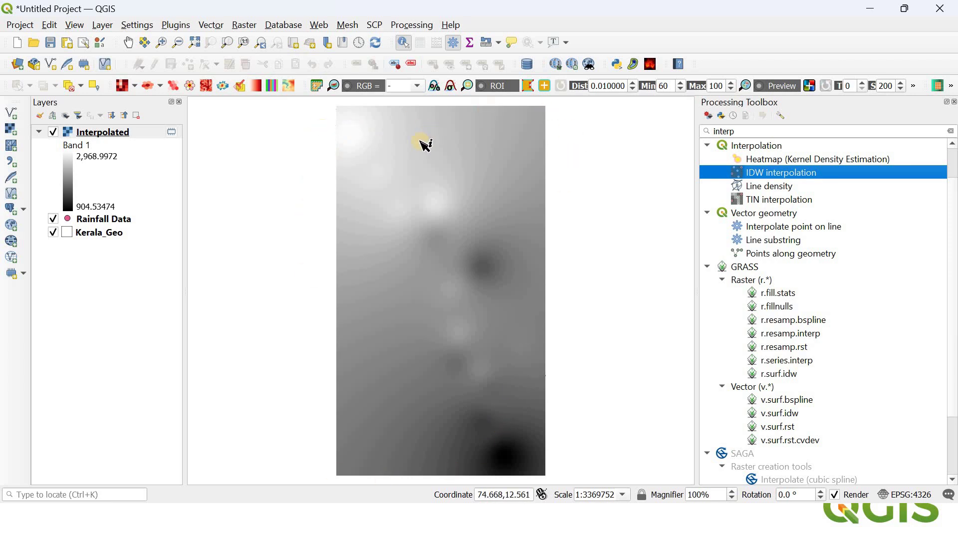
click(110, 233)
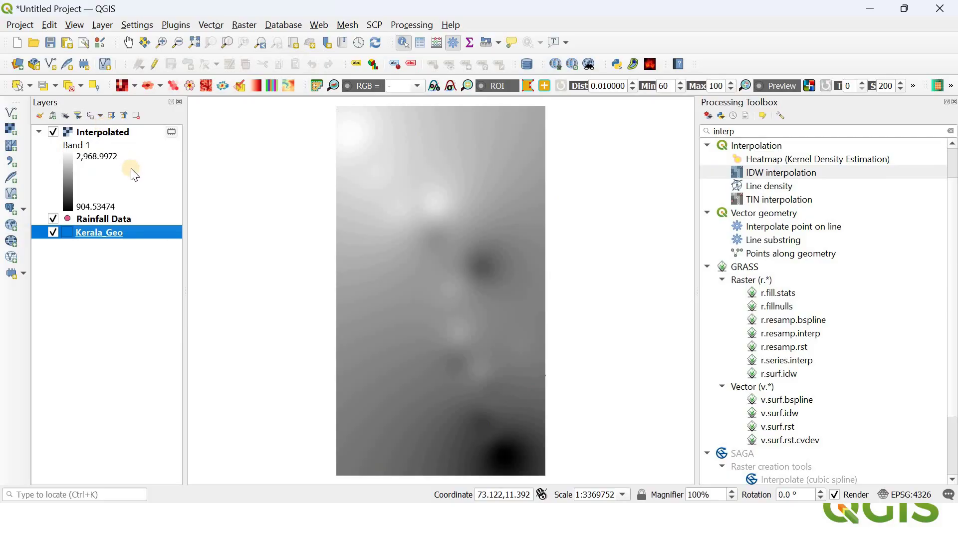
drag(75, 223, 98, 130)
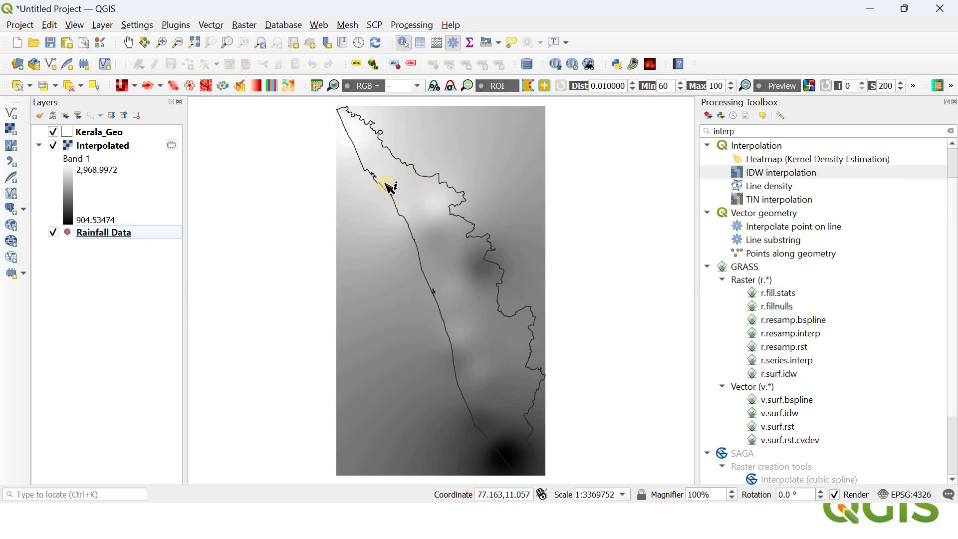
Step: Open Raster > Extraction > Clip Raster by Mask Layer with Interpolated as the input raster
click(244, 26)
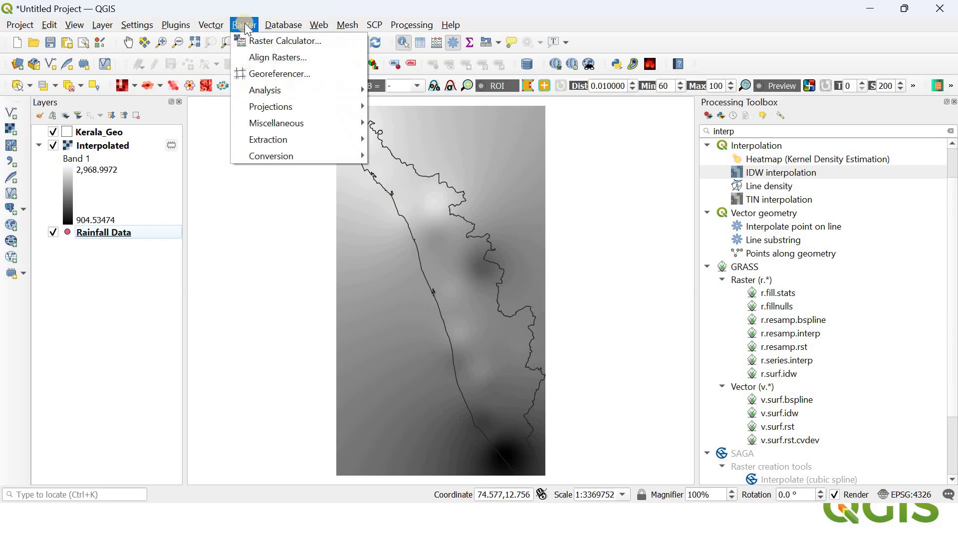
mouse_move(297, 139)
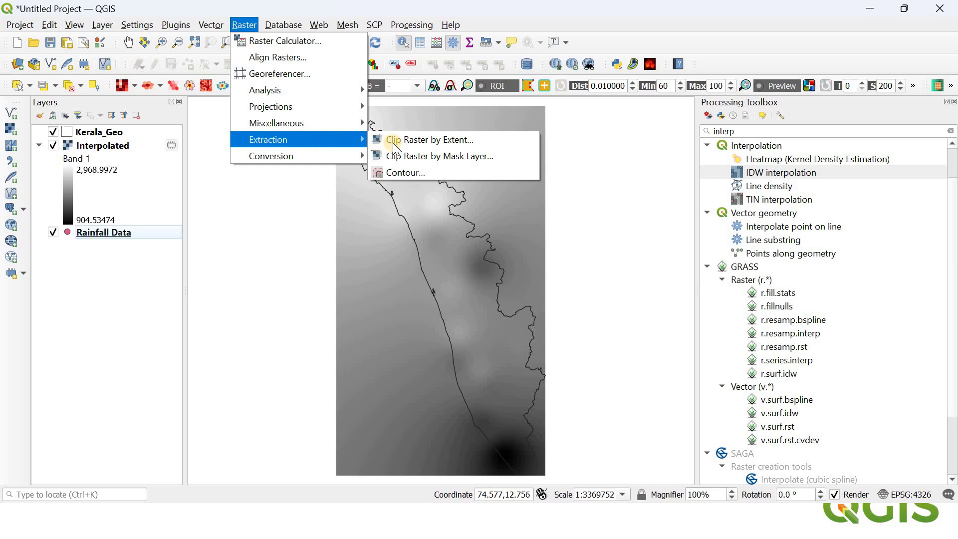
click(420, 158)
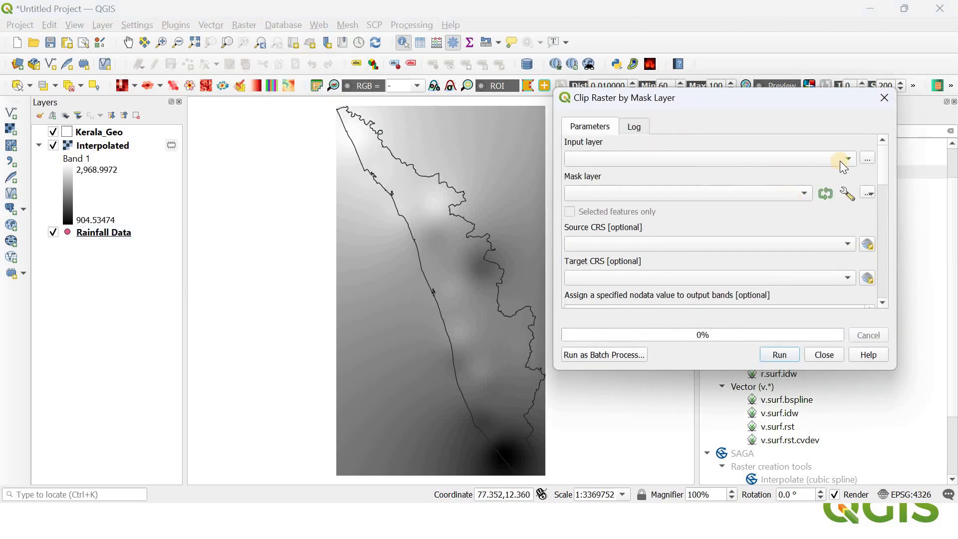
click(849, 158)
click(714, 172)
click(711, 166)
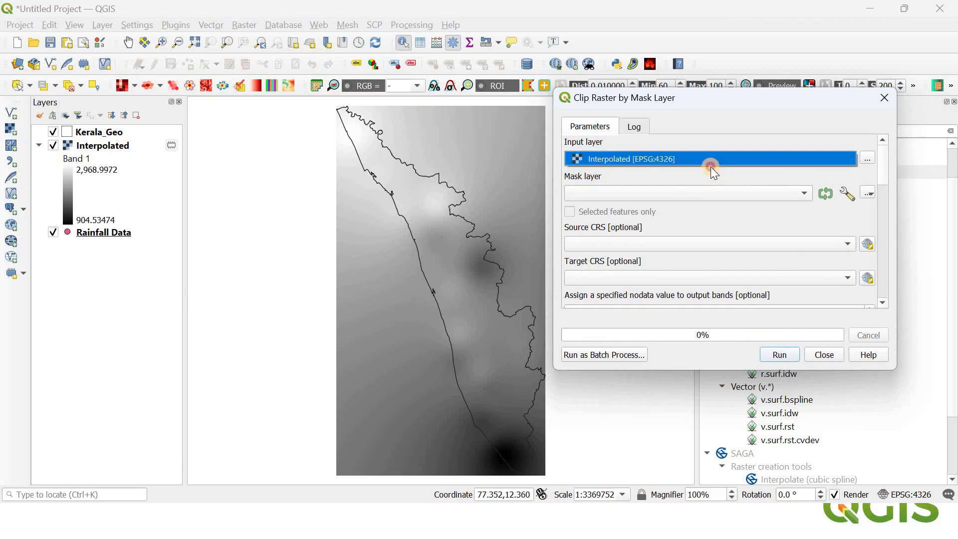
click(720, 169)
click(720, 163)
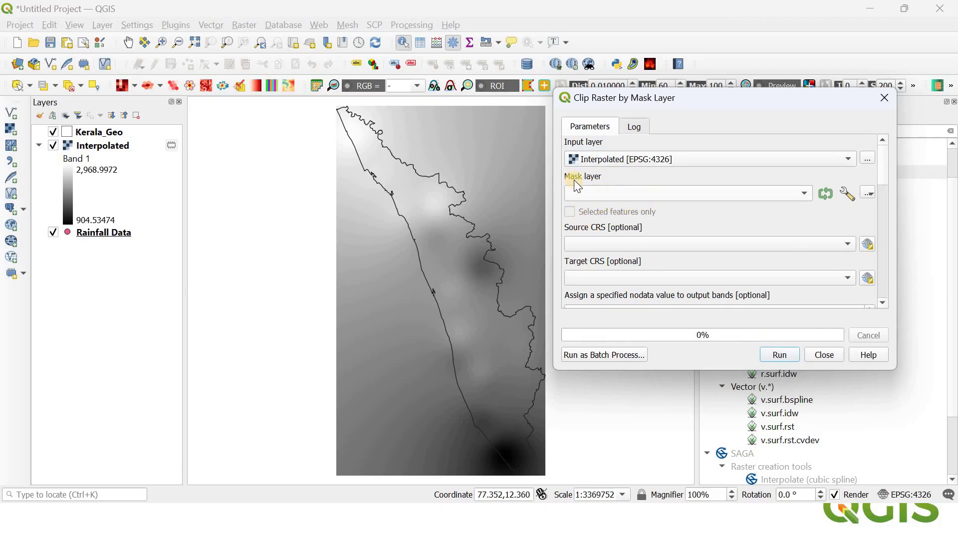
Step: Set Kerala_Geo as the mask layer, run the clip, and close the tool
click(667, 193)
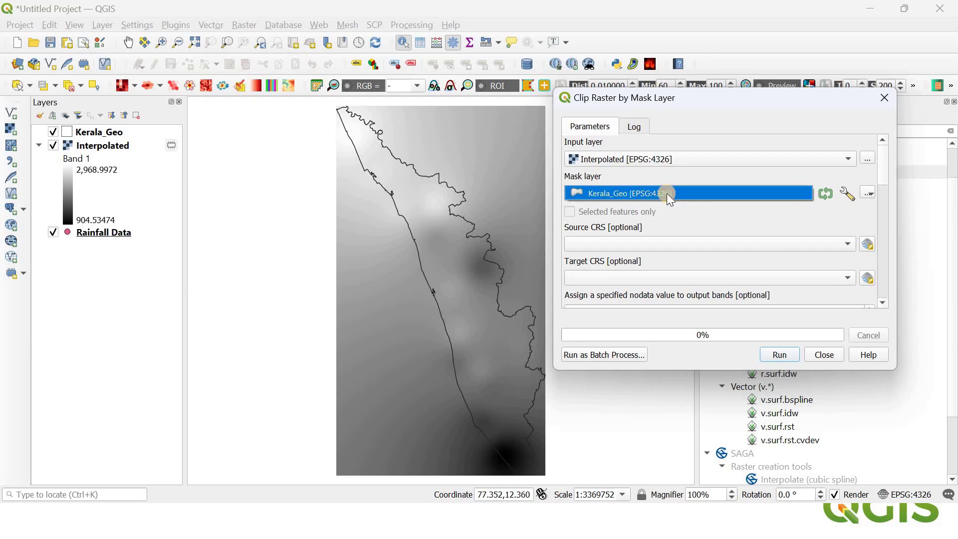
click(666, 193)
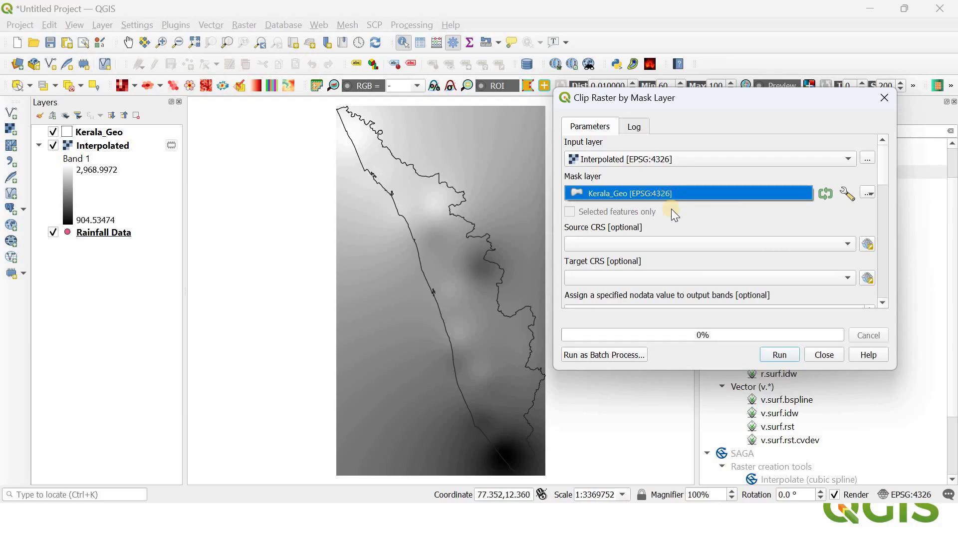
click(779, 354)
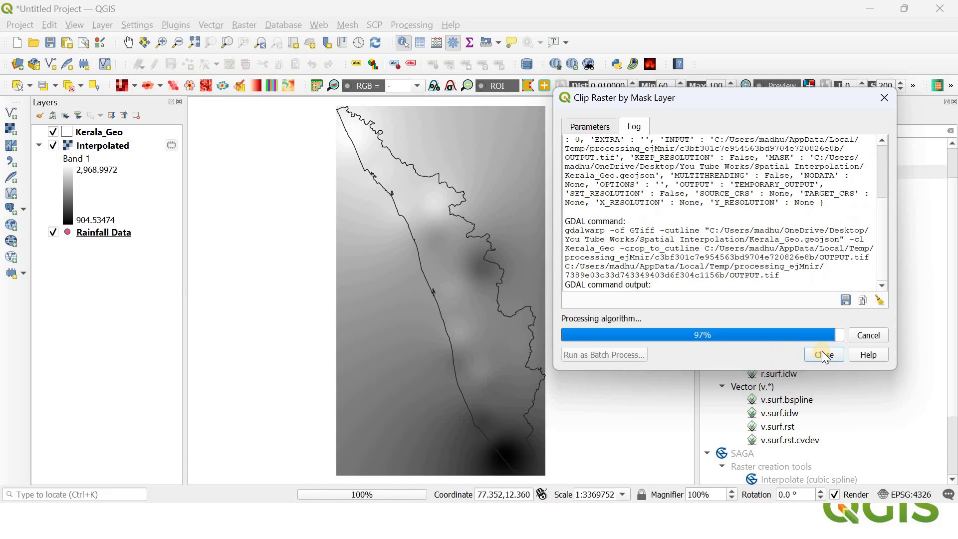
click(821, 351)
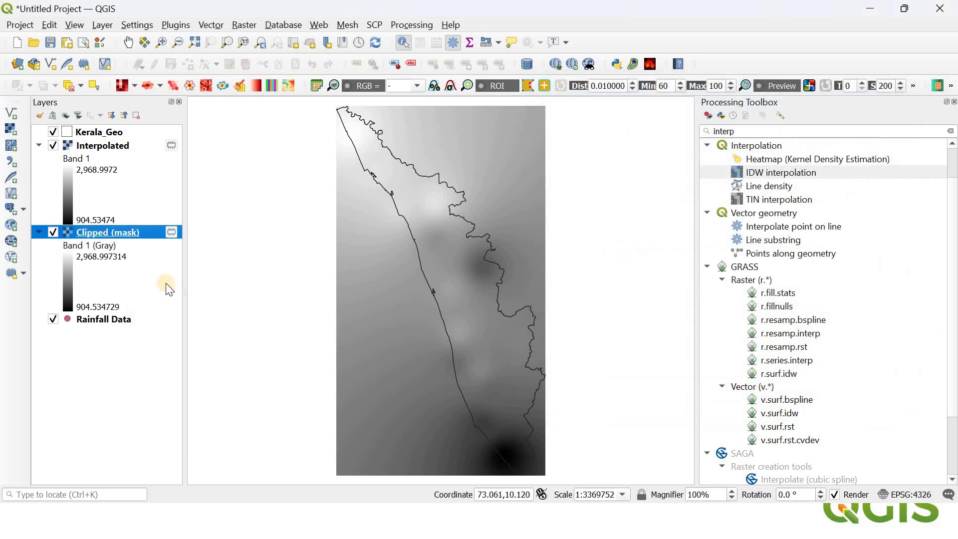
Step: Uncheck the Rainfall Data, Kerala_Geo and Interpolated layers so only Clipped (mask) remains visible
click(53, 319)
click(53, 132)
click(53, 146)
click(106, 241)
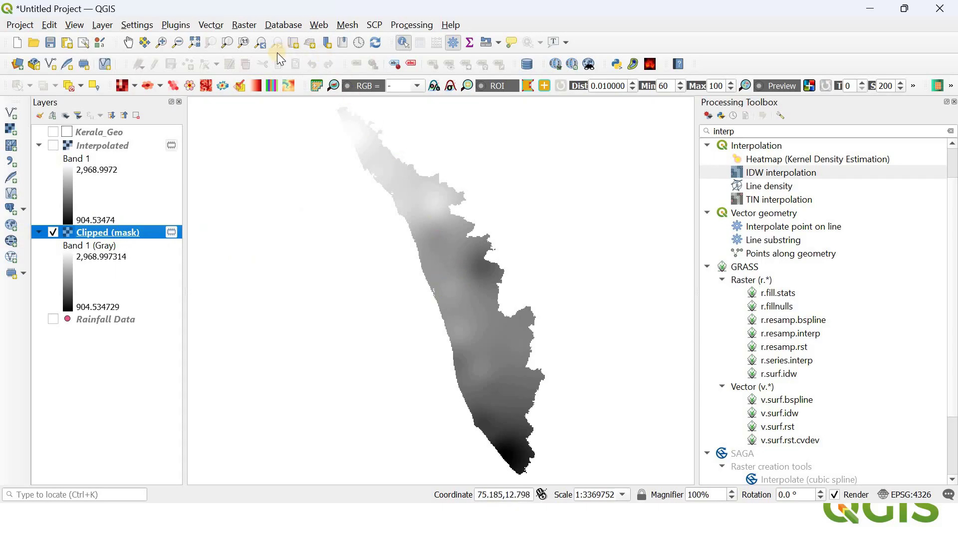
click(129, 46)
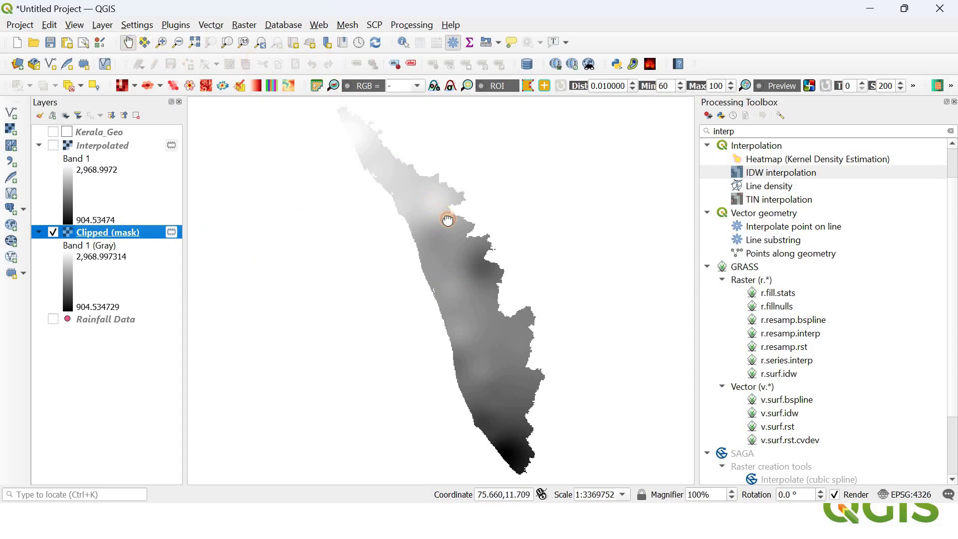
mouse_move(445, 218)
mouse_down()
mouse_move(436, 208)
mouse_move(437, 221)
mouse_up()
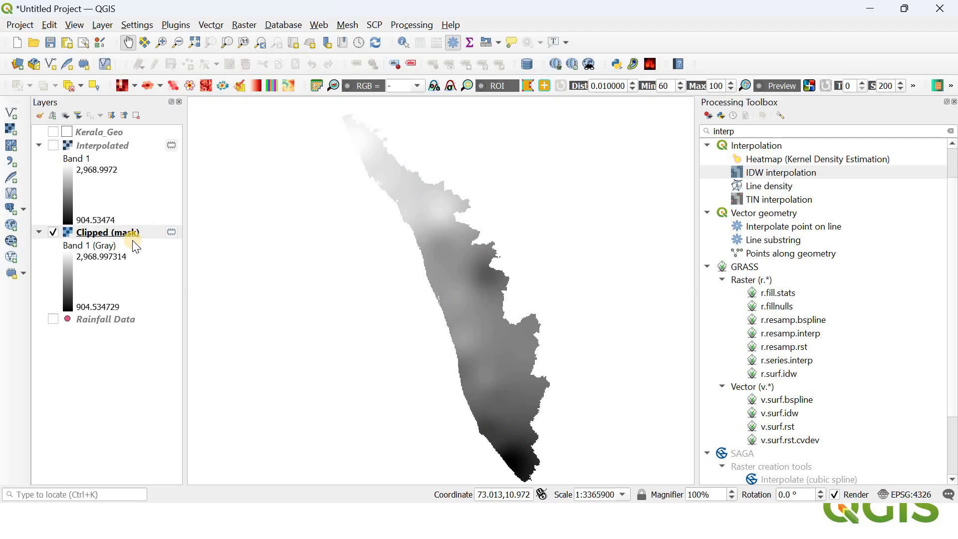
Step: Change the Clipped (mask) render type to Singleband pseudocolor in its Symbology properties
right_click(117, 232)
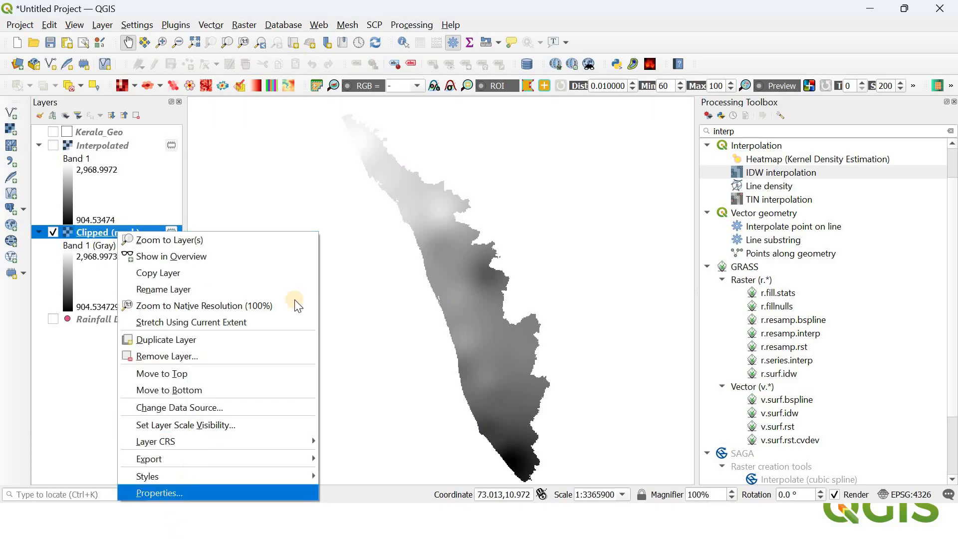
click(330, 199)
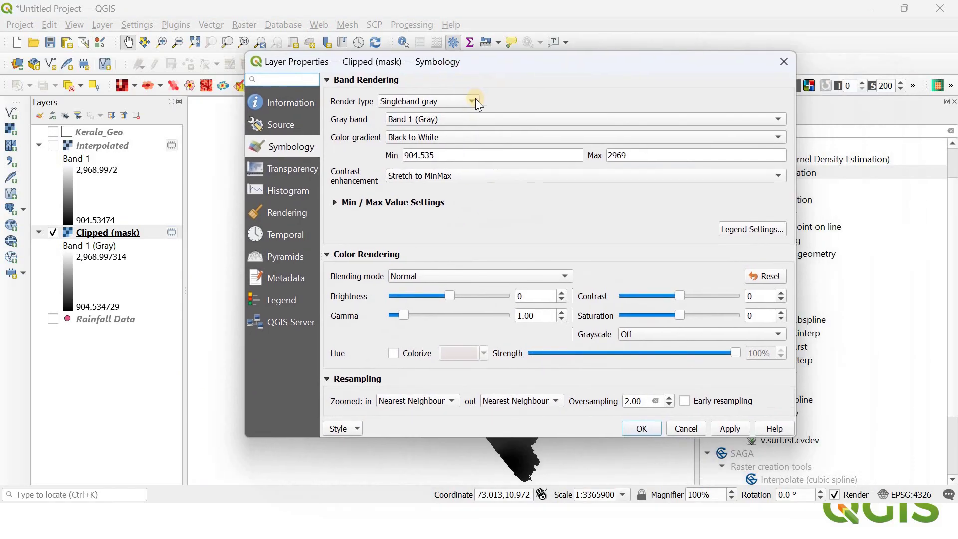
click(472, 100)
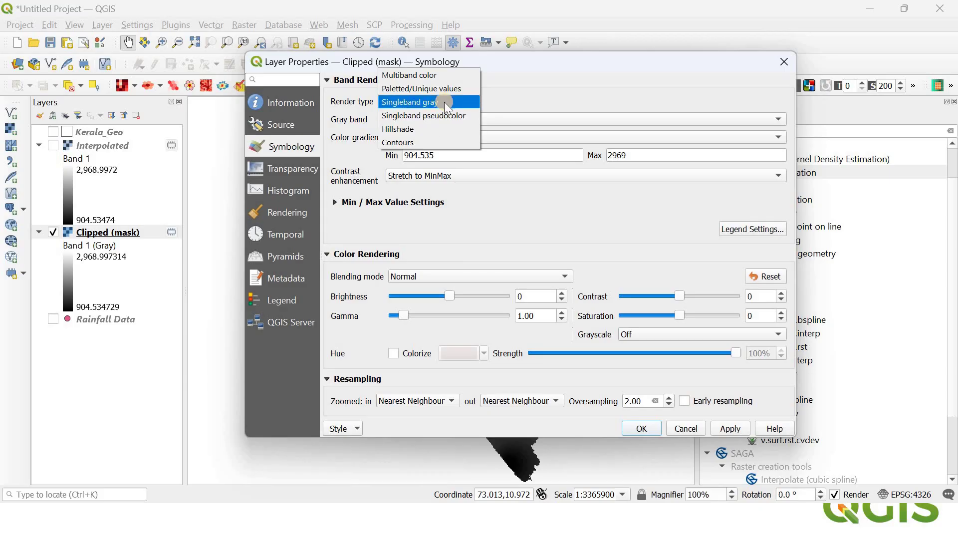
click(445, 121)
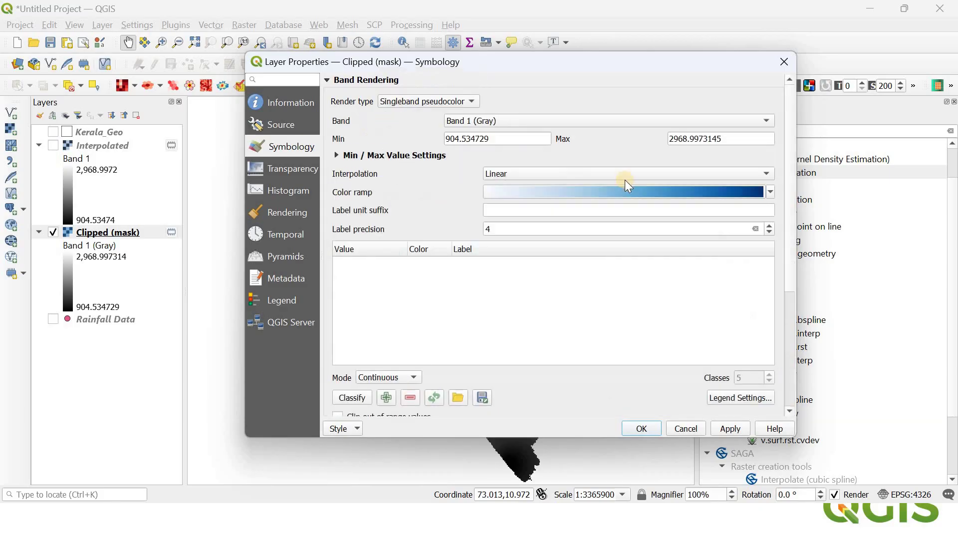
Step: Apply the Blues colour ramp to the pseudocolor style and confirm with OK
click(770, 192)
click(587, 225)
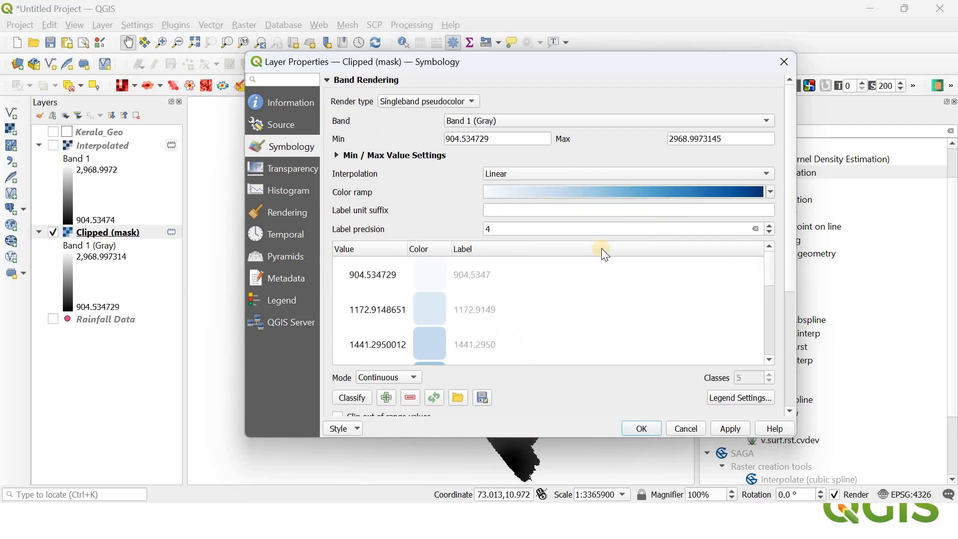
click(768, 309)
click(767, 254)
click(770, 327)
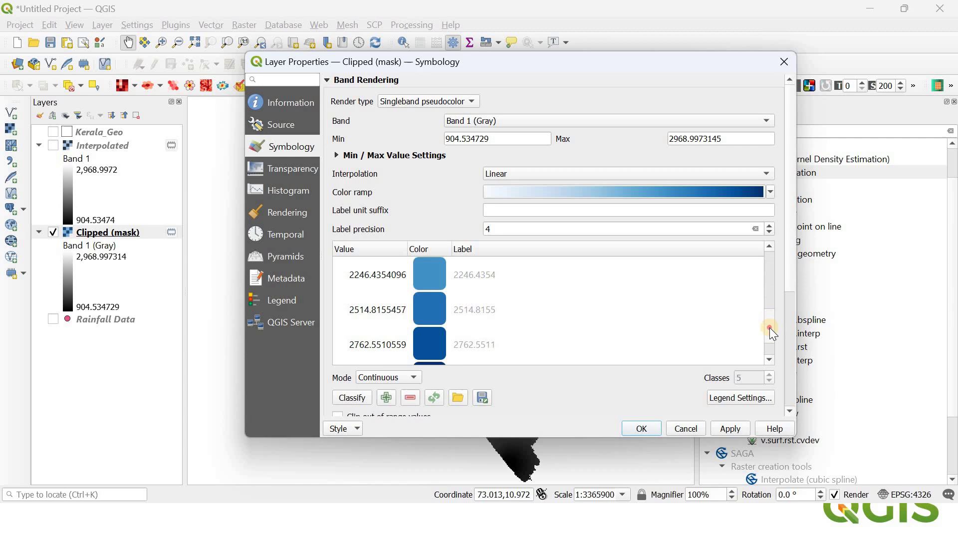
click(770, 349)
click(767, 260)
click(768, 261)
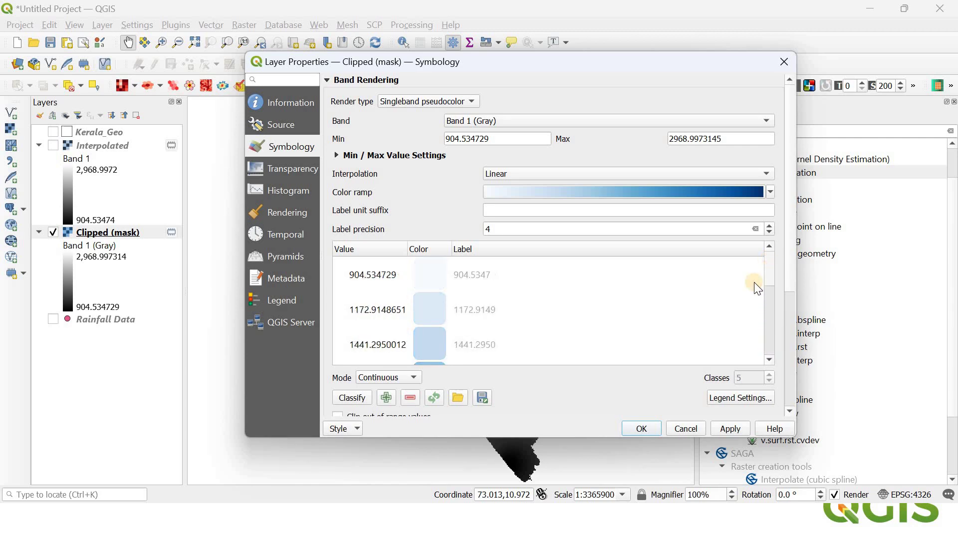
click(729, 432)
click(646, 427)
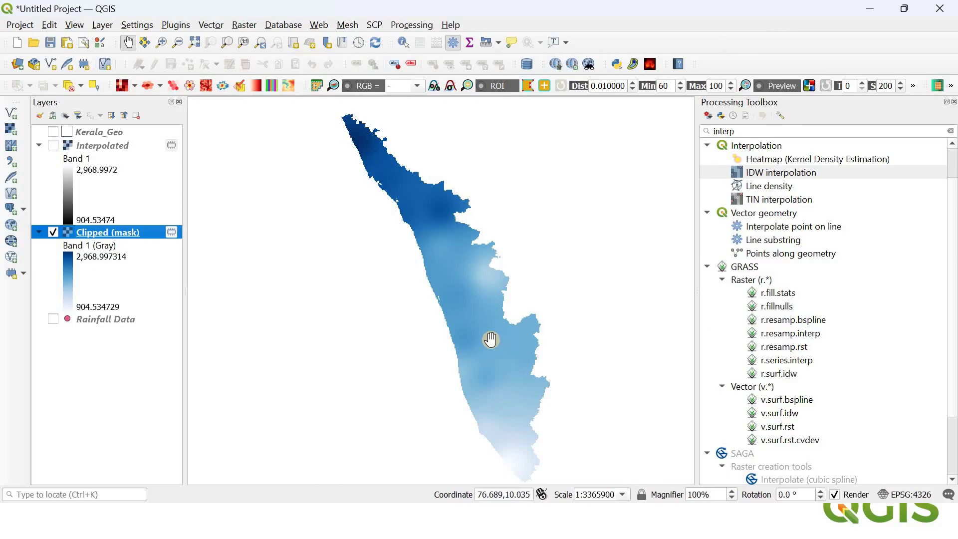
Step: Reposition the blue Kerala rainfall map and activate the Identify Features tool
mouse_move(498, 321)
mouse_down()
mouse_move(490, 327)
mouse_move(497, 318)
mouse_up()
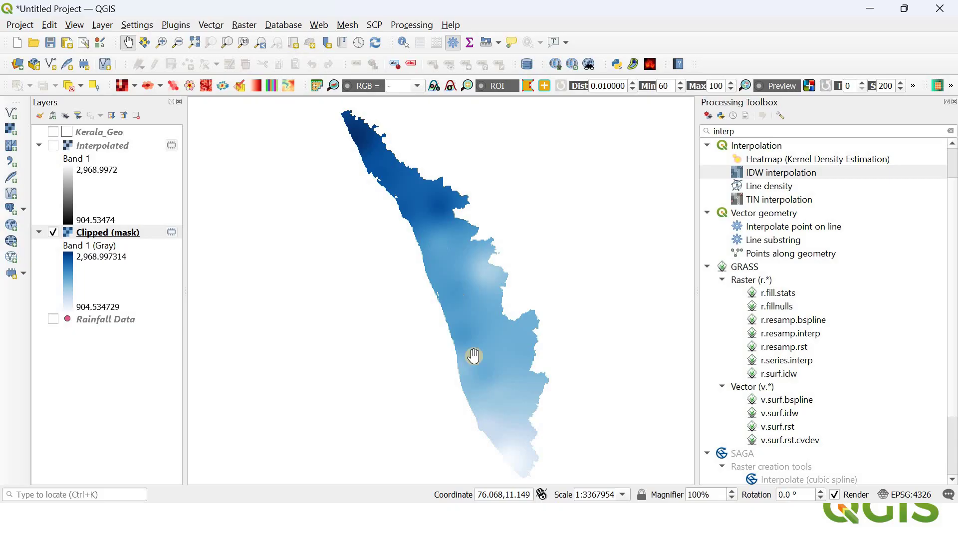
drag(492, 400, 485, 366)
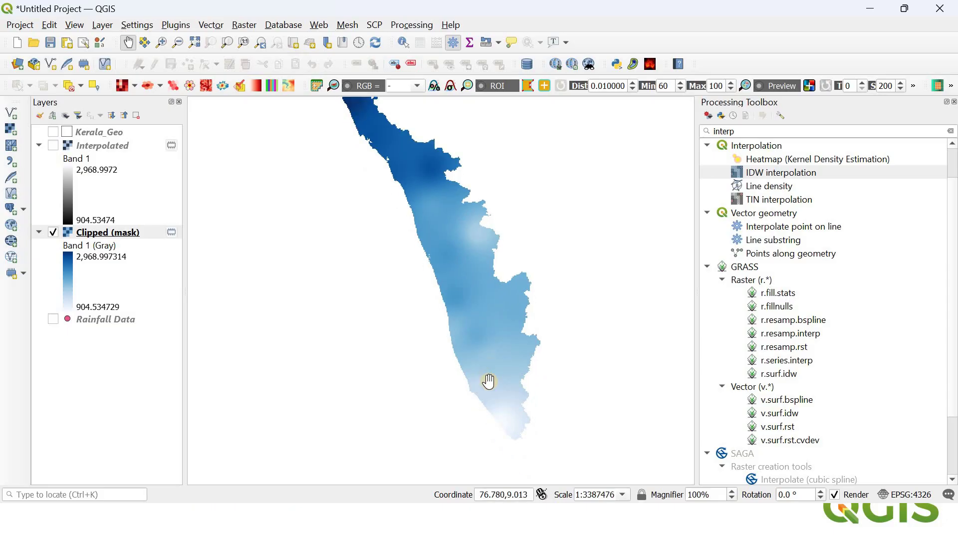
drag(487, 342, 492, 399)
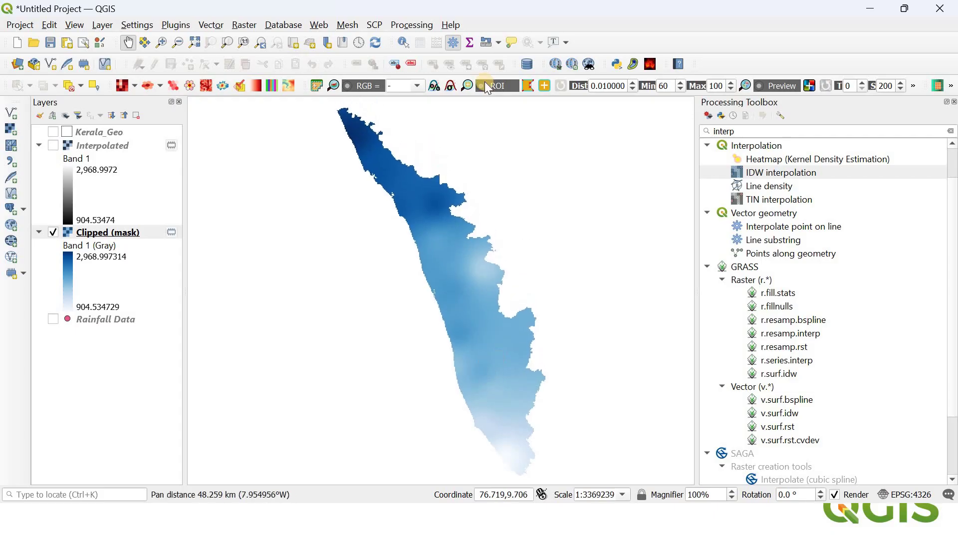
click(403, 42)
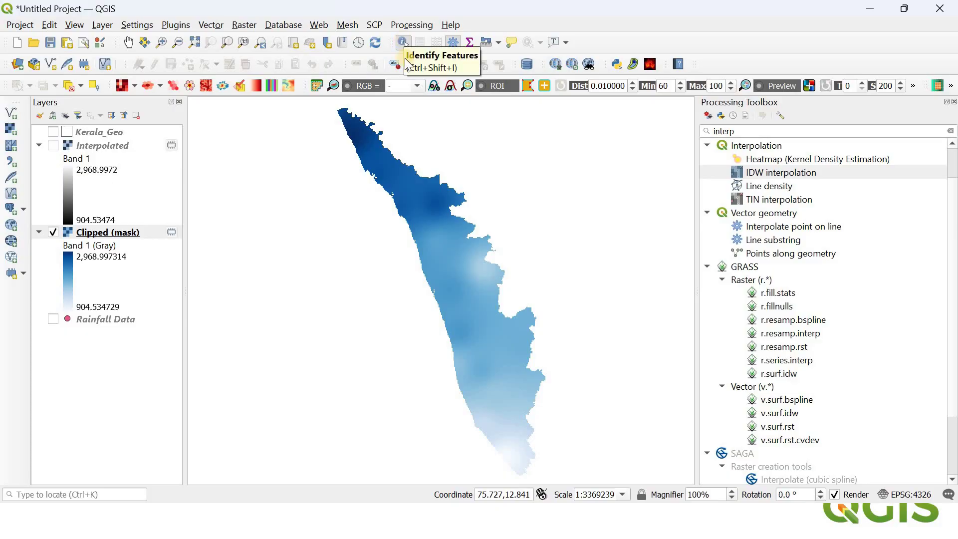
Step: Read Band 1 rainfall values at an eastern point and several points across southern Kerala
click(421, 203)
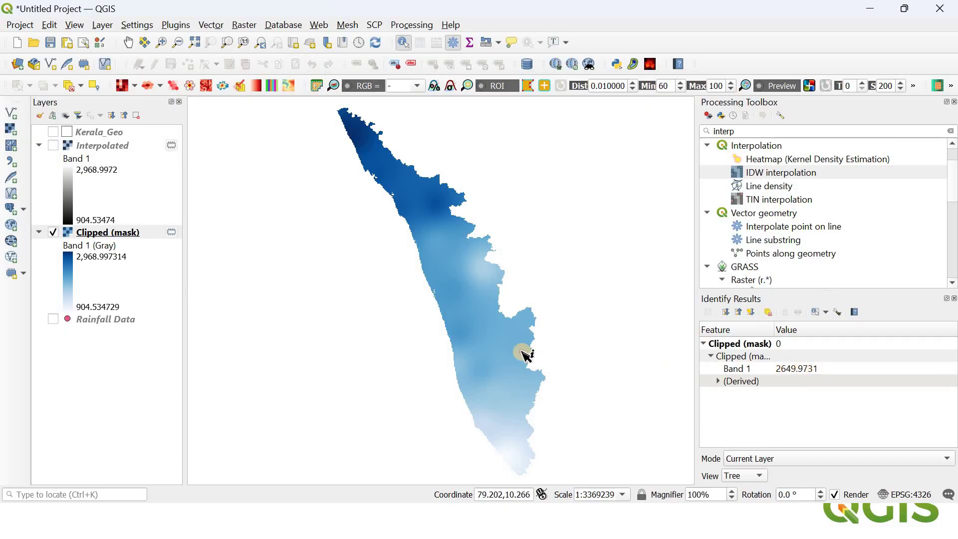
click(504, 375)
click(513, 402)
click(508, 420)
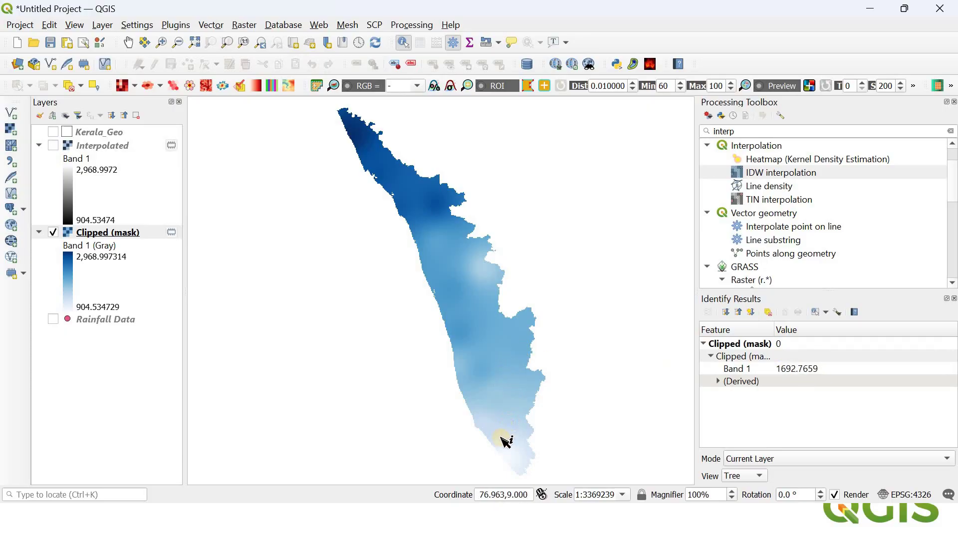
click(506, 440)
click(510, 455)
Step: Query points from central to northern Kerala (last Band 1 2899.959), then re-maximize the window
click(479, 359)
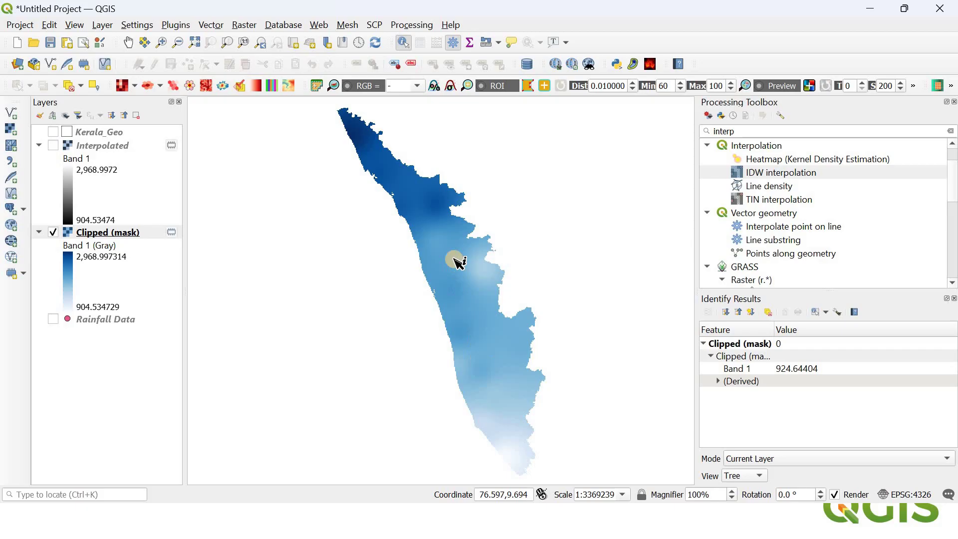
click(438, 203)
click(392, 171)
click(368, 128)
click(364, 124)
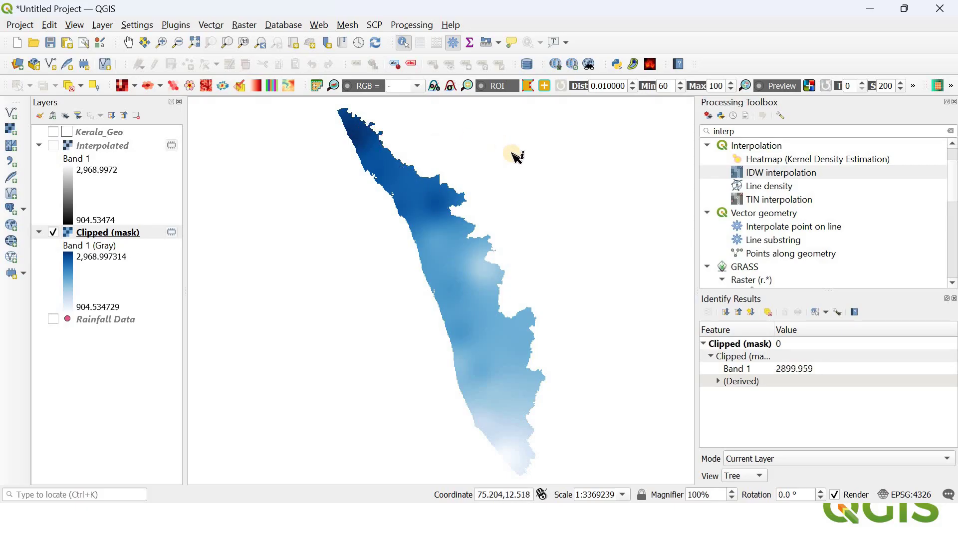
click(902, 9)
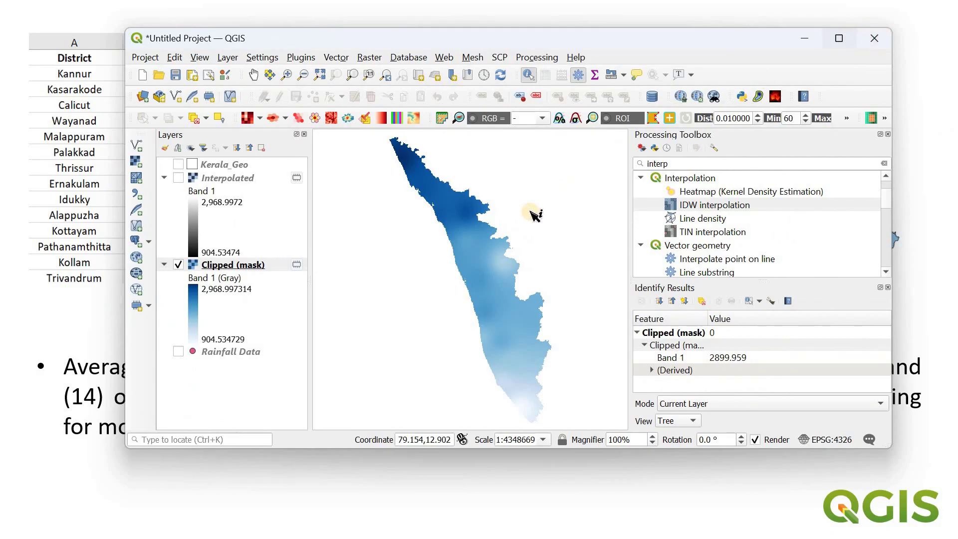
key(super+Up)
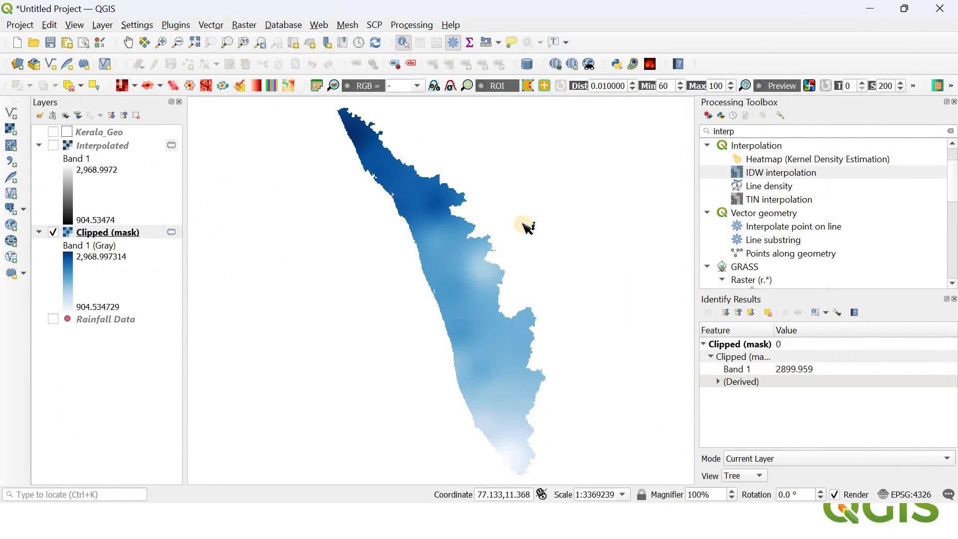